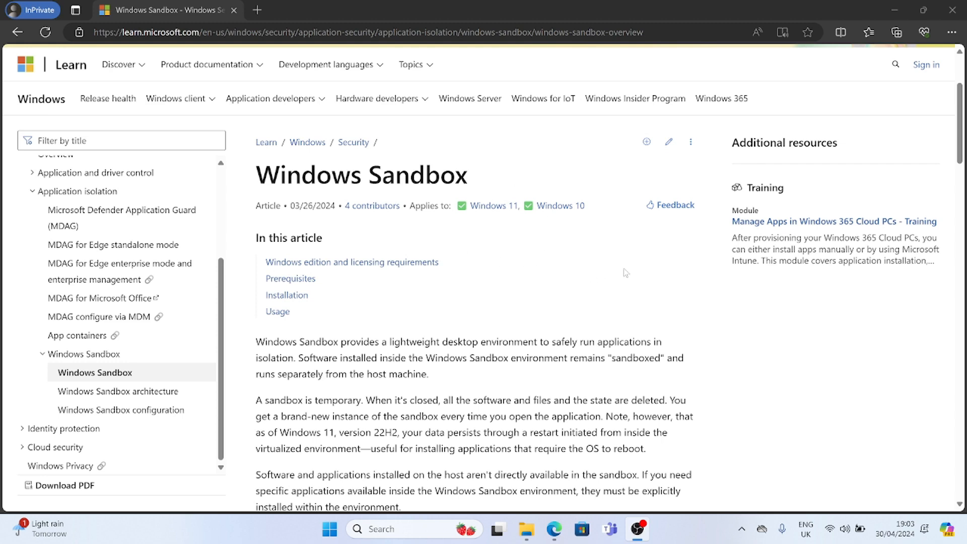
Step: Read the Windows Sandbox article's overview, the supported Windows editions and licence tables, and the note about Windows Home edition
scroll(561, 294, down, 3)
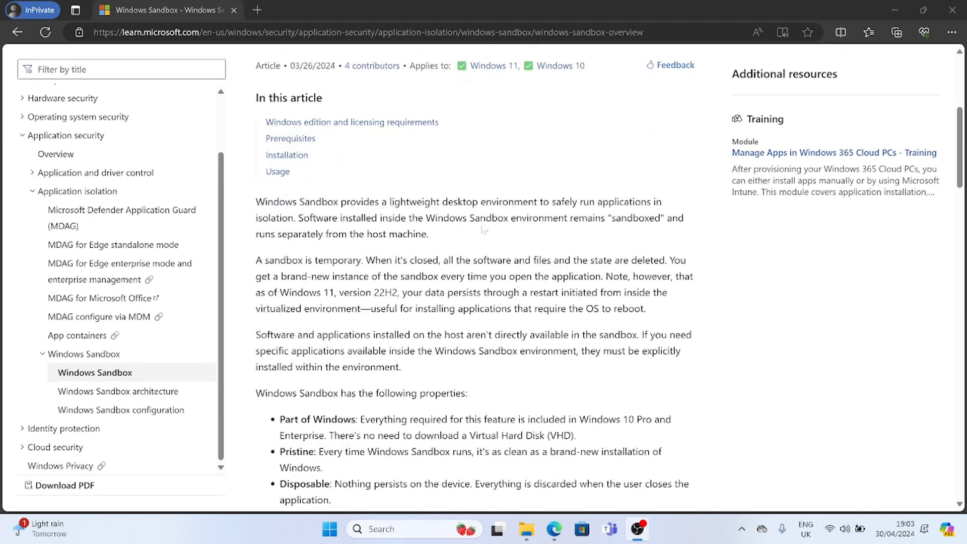
scroll(484, 230, down, 3)
scroll(447, 192, down, 2)
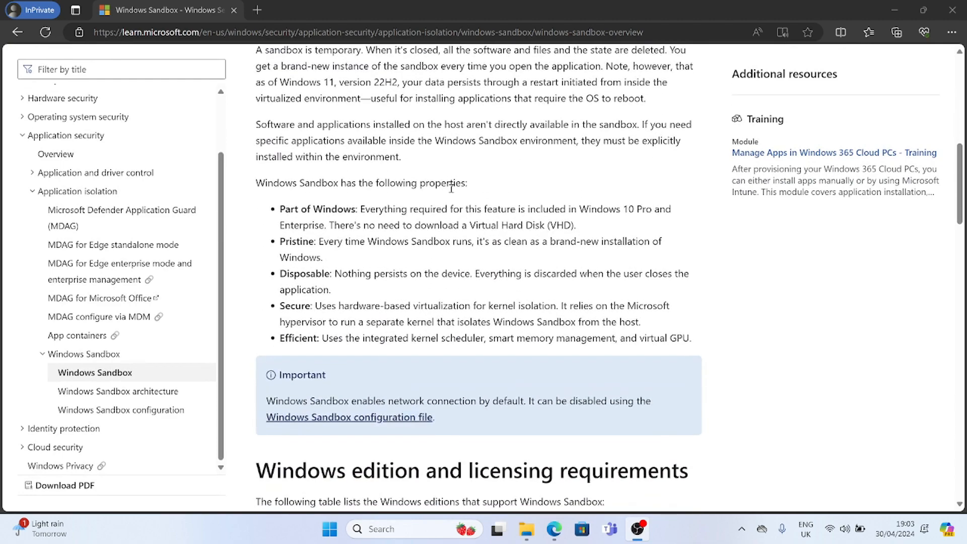
scroll(452, 188, down, 5)
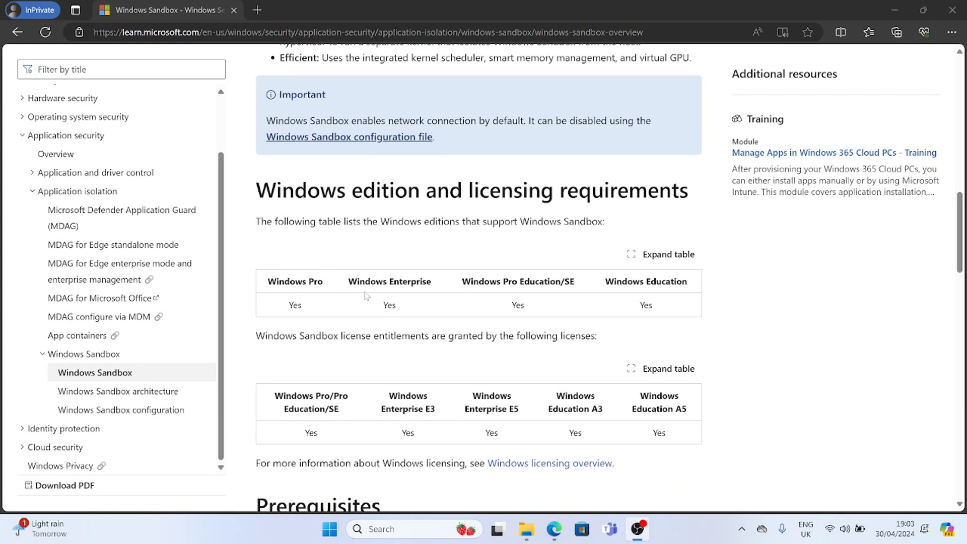
drag(496, 280, 570, 280)
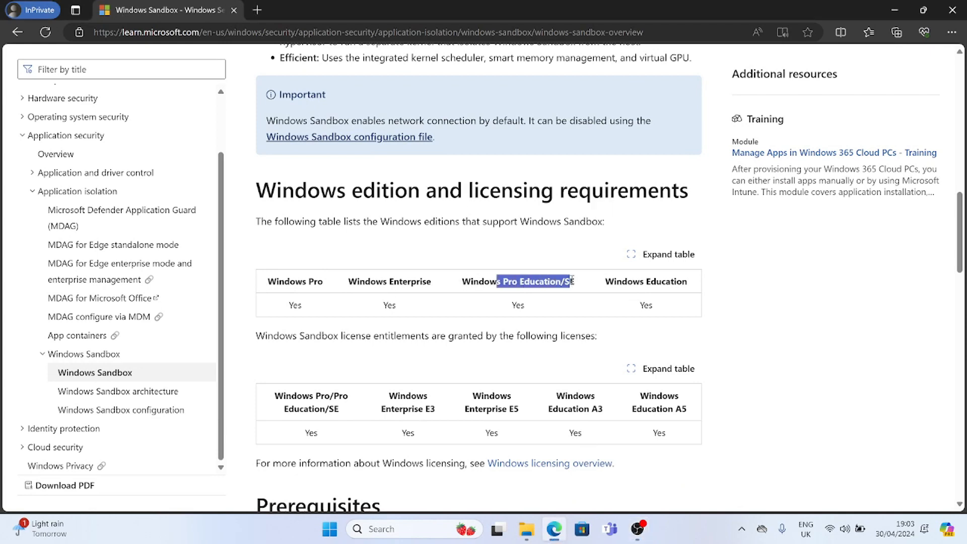
scroll(535, 291, down, 4)
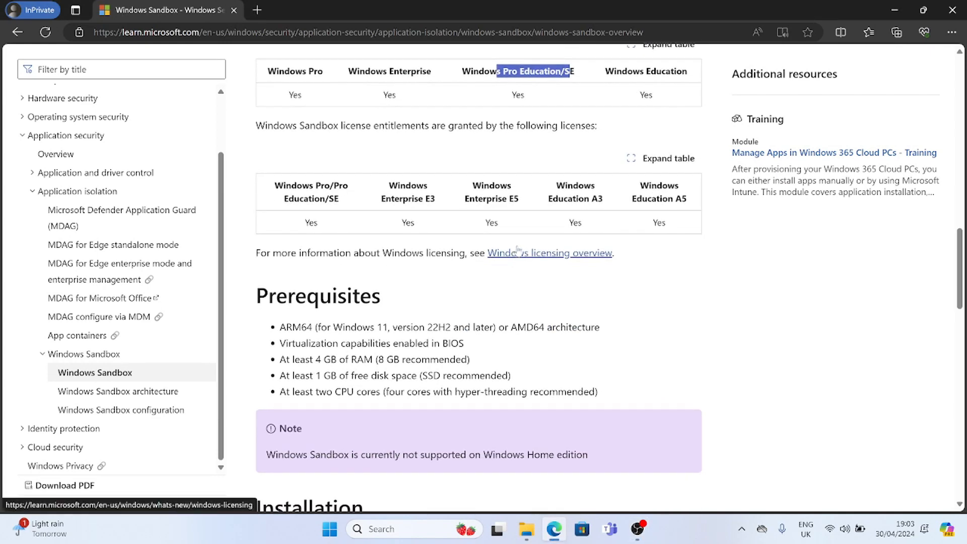
drag(589, 455, 484, 455)
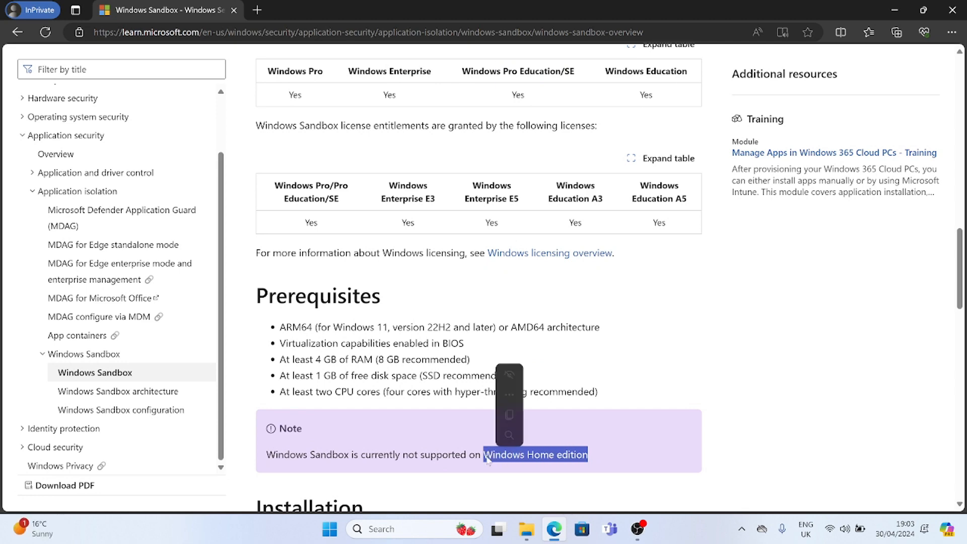
drag(302, 187, 636, 202)
click(425, 204)
Step: Examine the article's Prerequisites list and the Installation steps on the required Windows version and enabling virtualization in the BIOS
scroll(353, 161, down, 3)
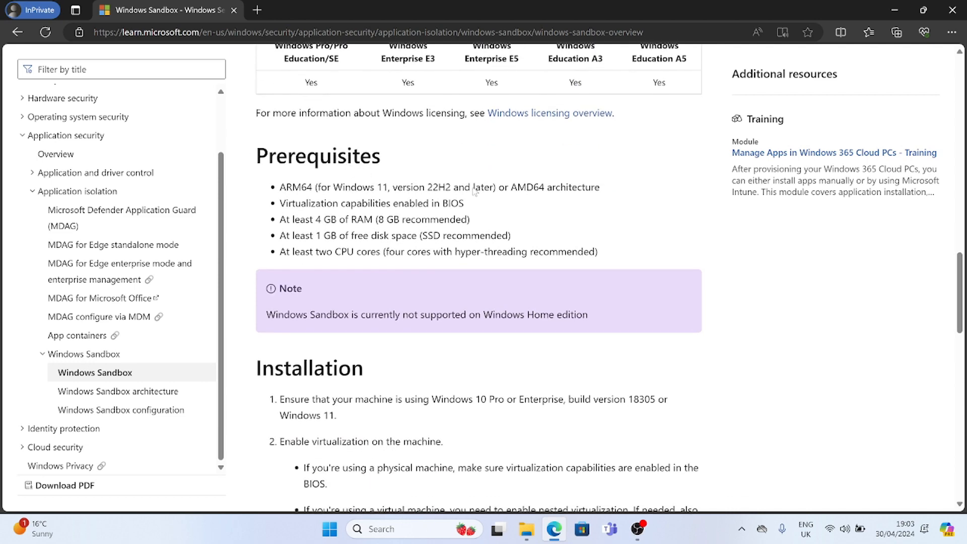
scroll(464, 181, down, 1)
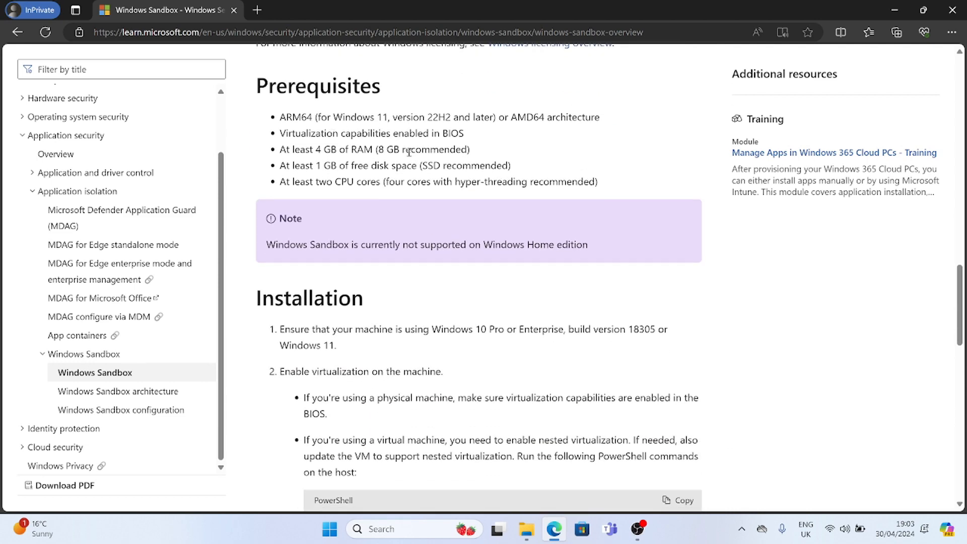
scroll(409, 151, down, 2)
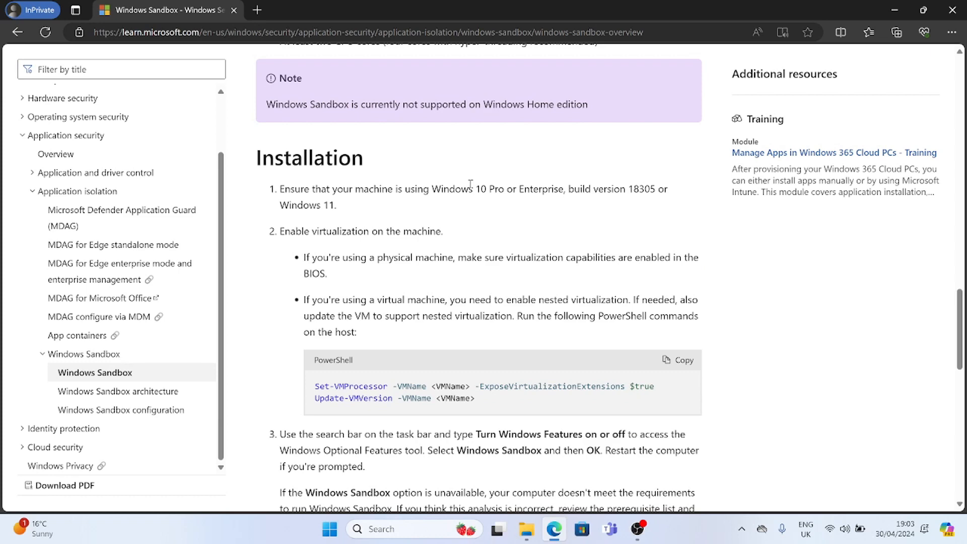
scroll(471, 185, down, 1)
scroll(467, 197, up, 1)
mouse_move(511, 258)
mouse_down()
mouse_move(553, 263)
mouse_move(508, 262)
mouse_up()
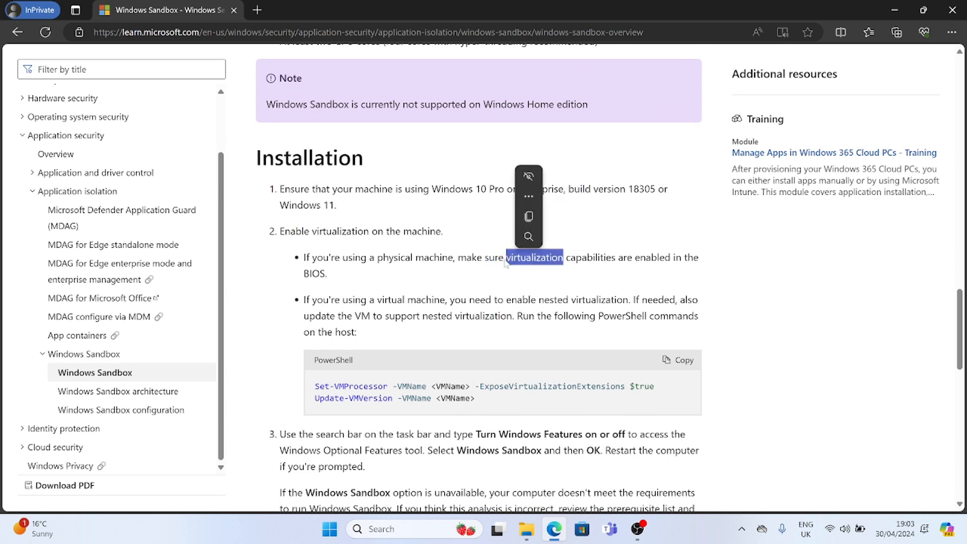
click(507, 263)
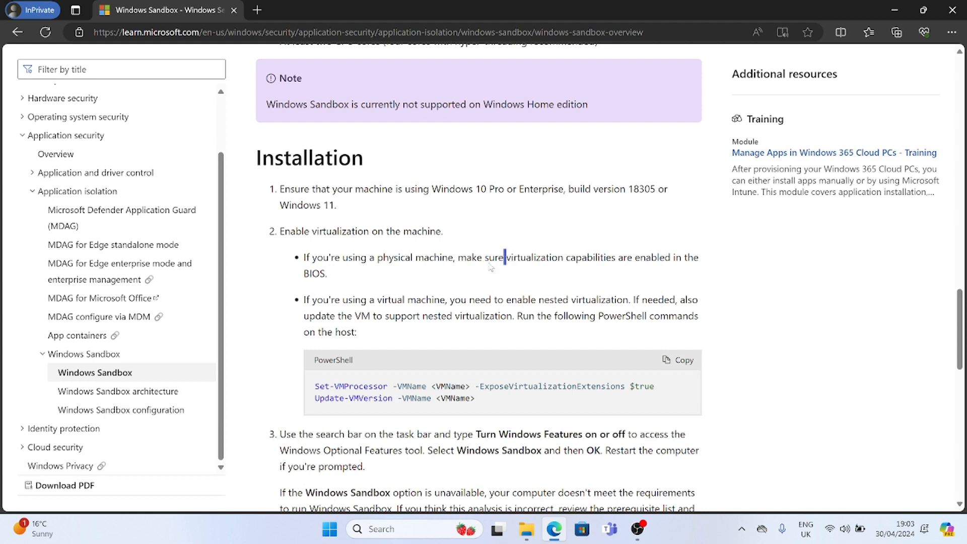
scroll(435, 249, down, 1)
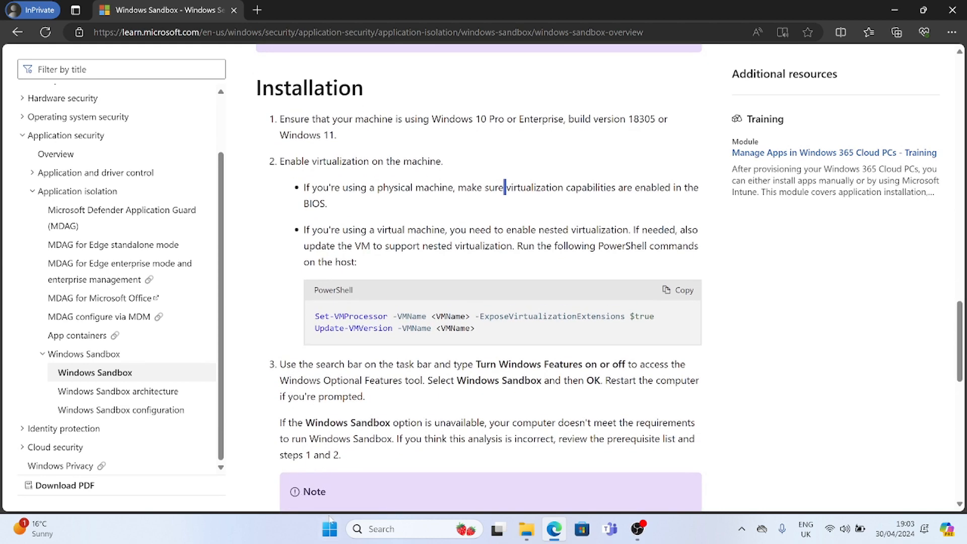
Step: Open Command Prompt, run systeminfo, and check the Hyper-V Requirements entry in its output
click(331, 529)
click(331, 530)
click(331, 530)
text(cmd)
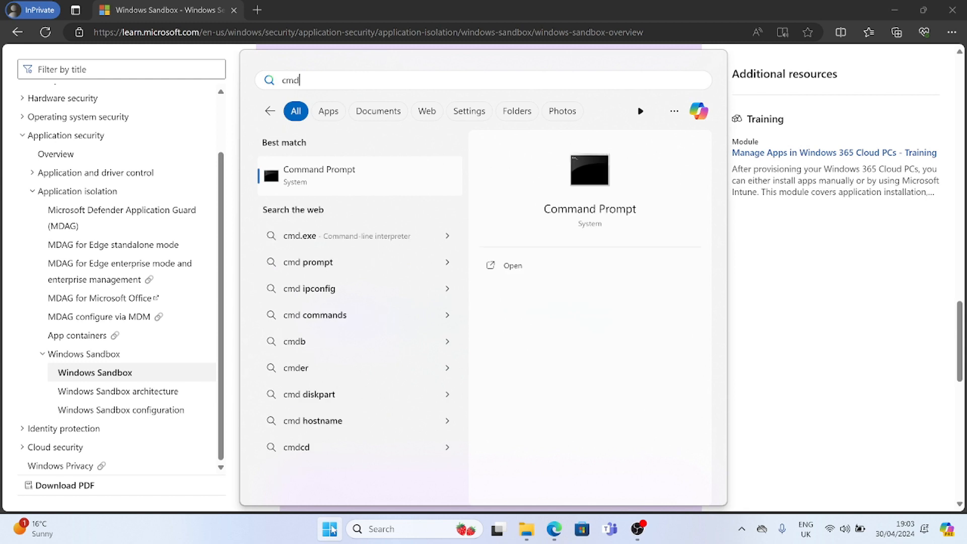
key(Return)
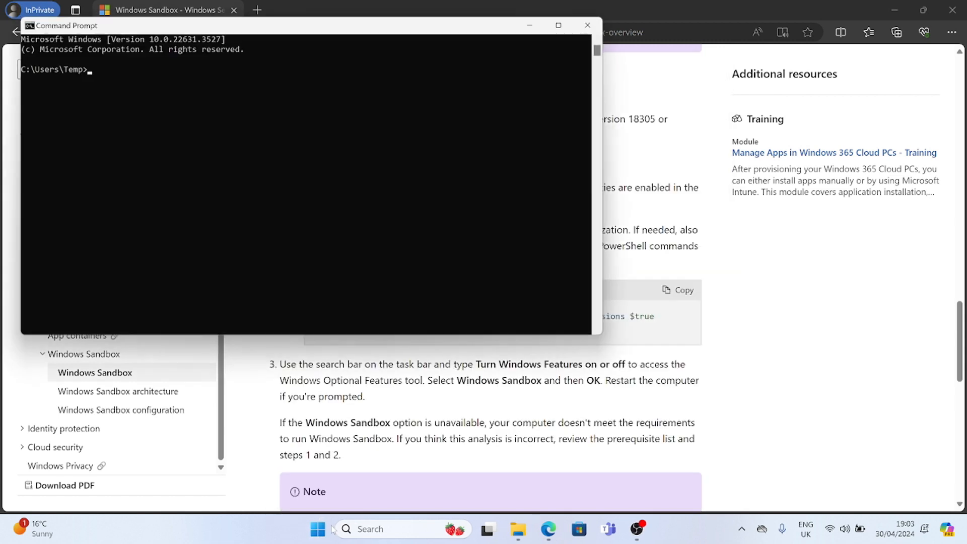
text(systeminfo)
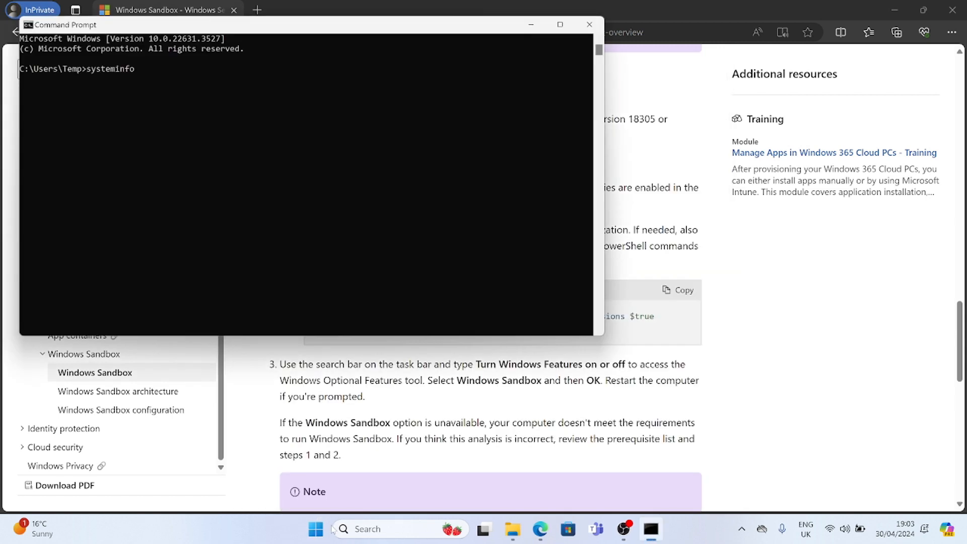
key(Return)
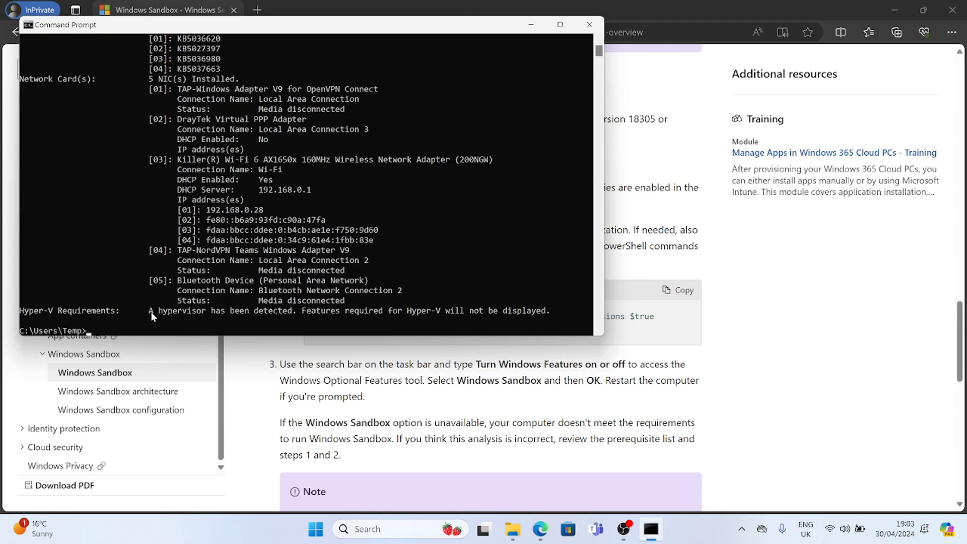
drag(150, 312, 296, 313)
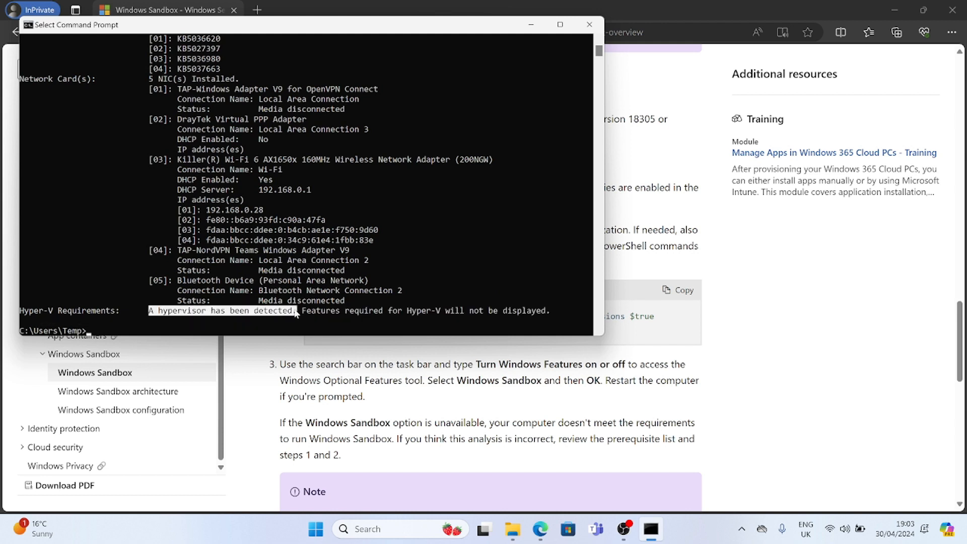
click(324, 308)
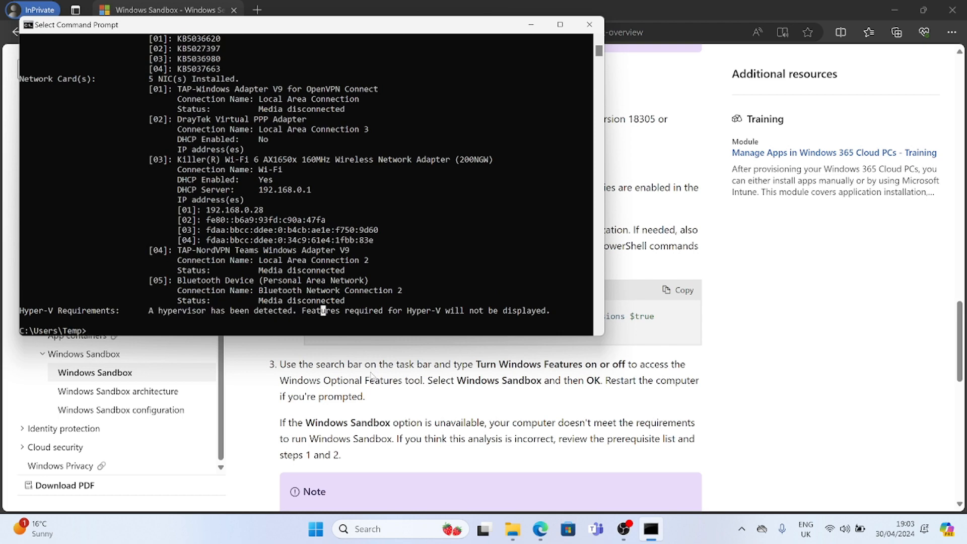
Step: Return to the Windows Sandbox article and read the installation instructions on nested virtualization and turning on the Windows feature
click(373, 376)
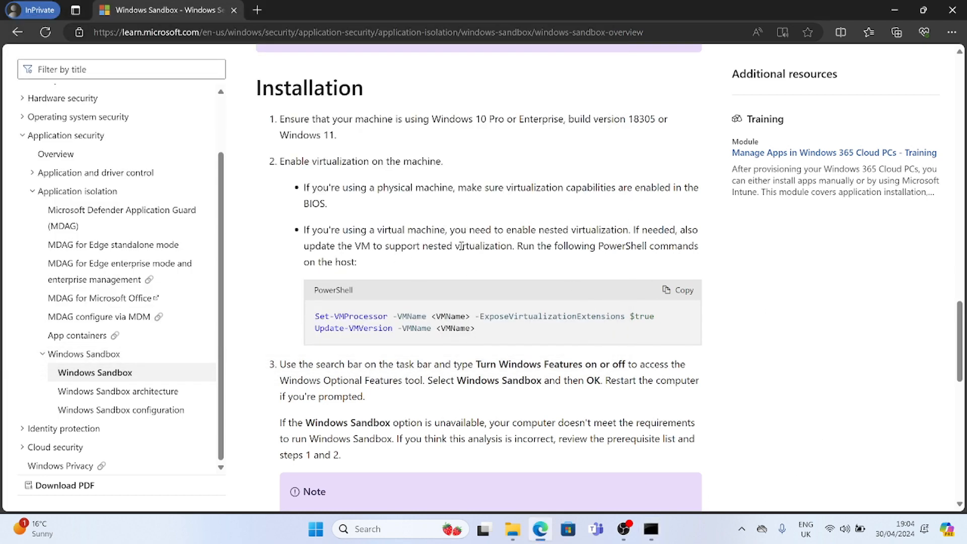
drag(455, 247, 514, 248)
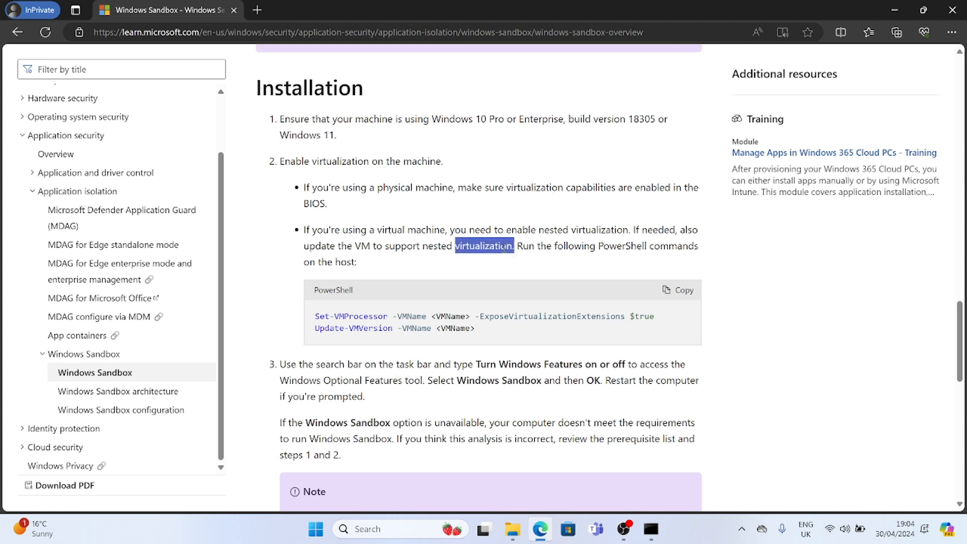
scroll(504, 250, down, 1)
click(483, 178)
scroll(484, 177, down, 1)
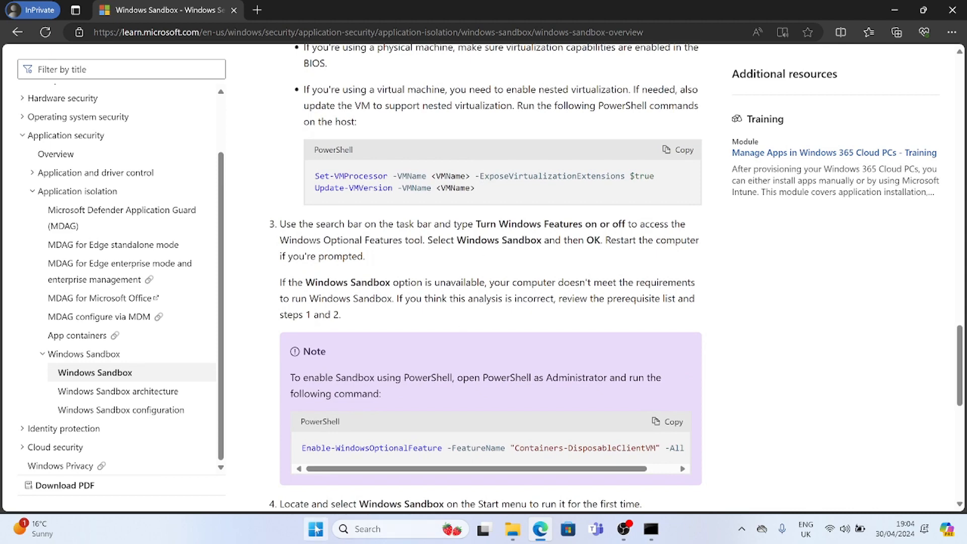
Step: Open Turn Windows features on or off, enable the Windows Sandbox feature, and apply the change
click(316, 529)
text(turn)
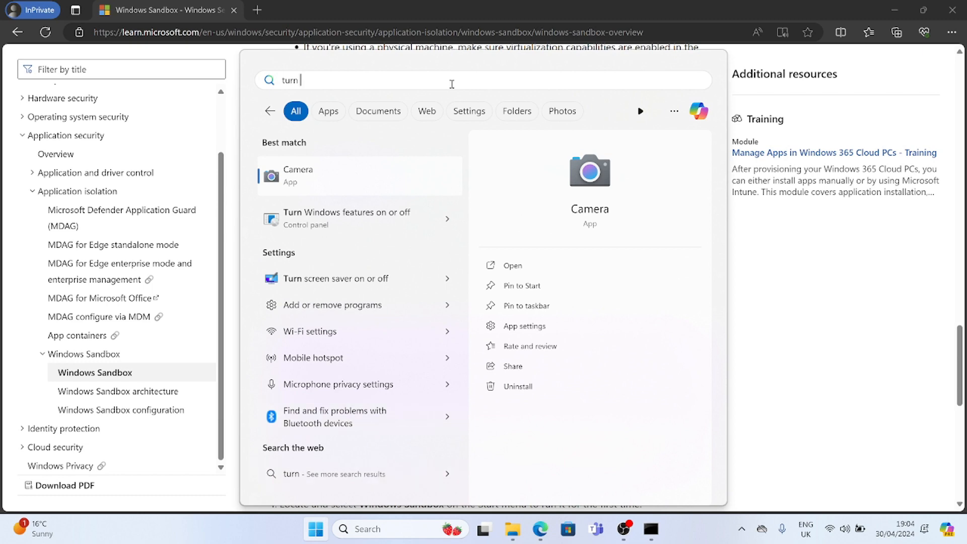
click(341, 225)
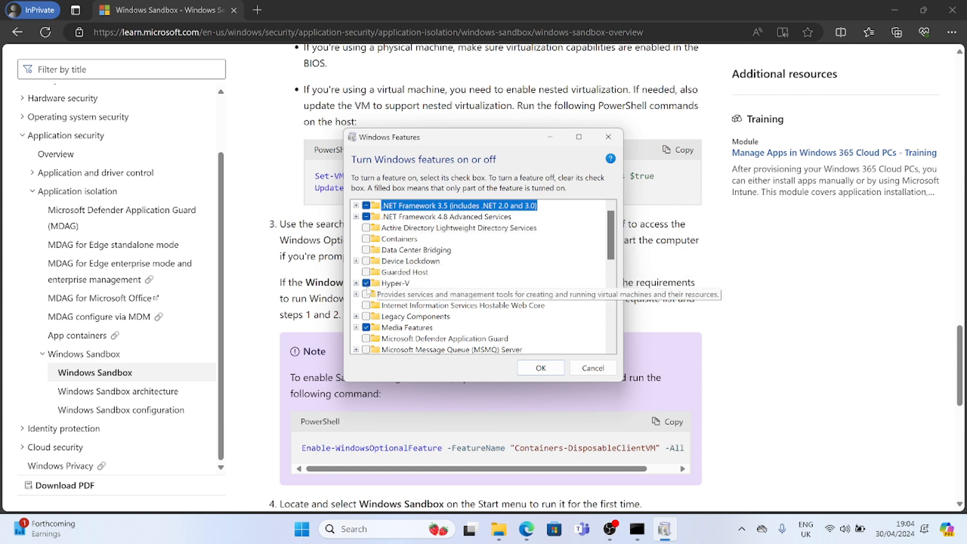
scroll(369, 292, down, 1)
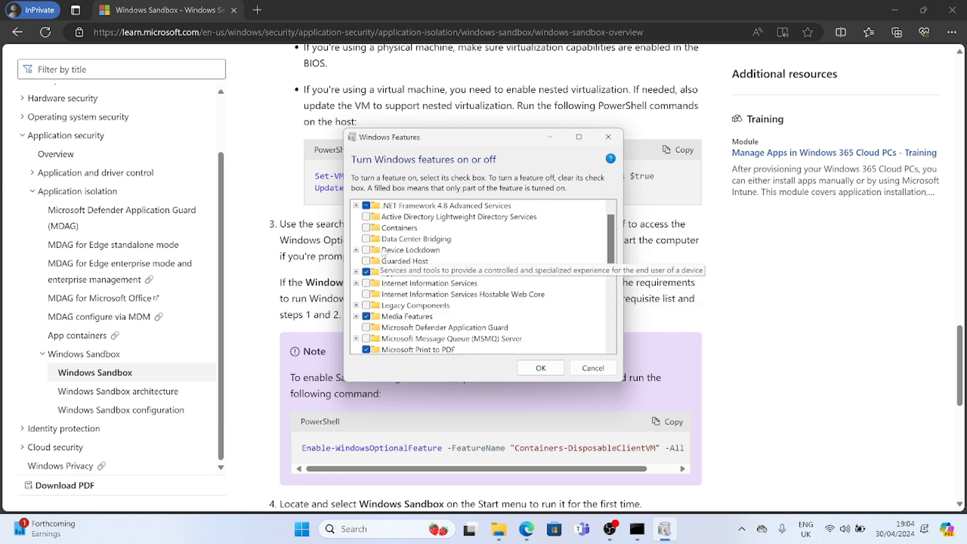
scroll(377, 244, down, 4)
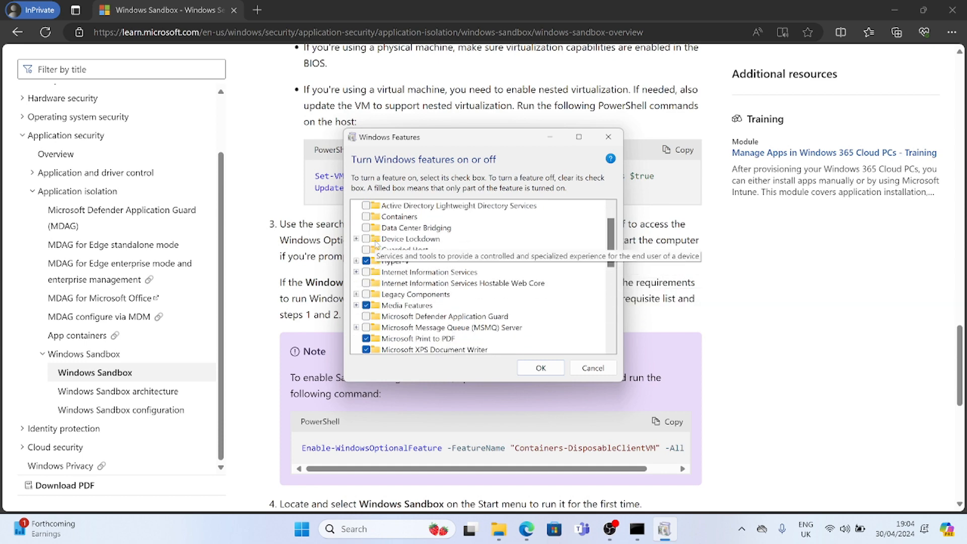
scroll(408, 254, down, 4)
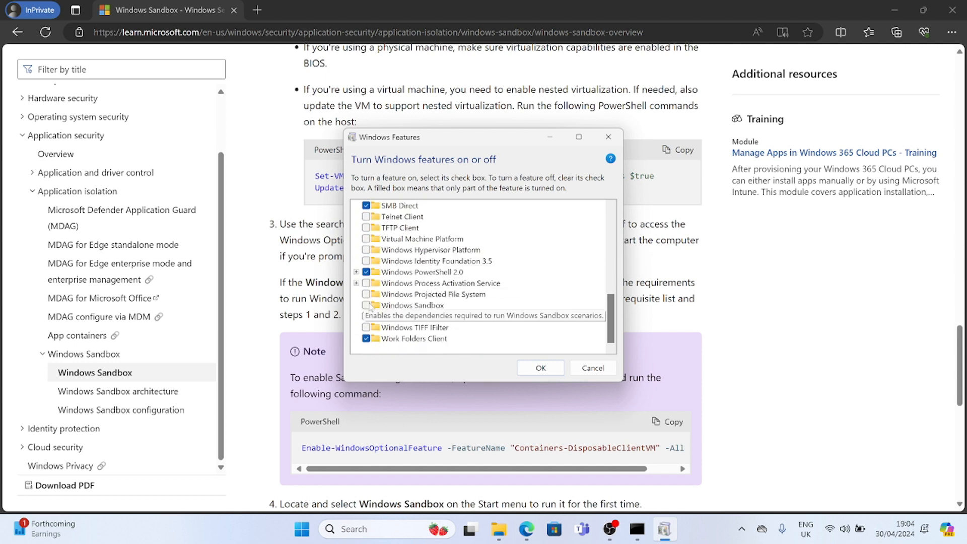
click(366, 306)
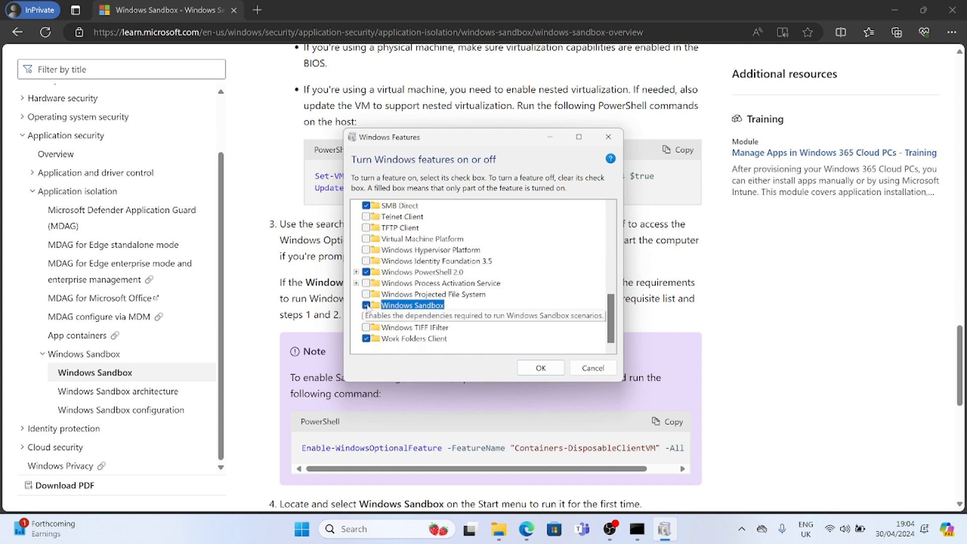
click(541, 368)
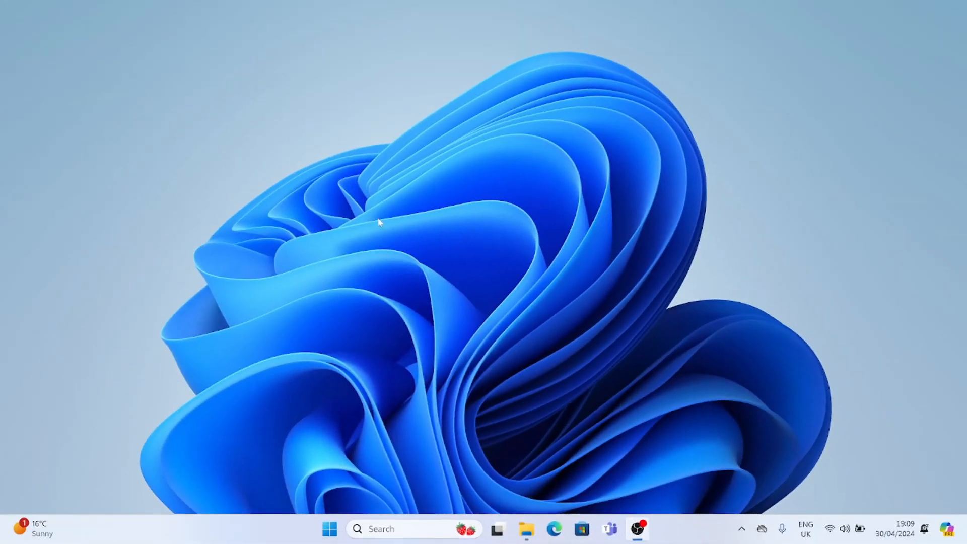
Step: Find Windows Sandbox by searching for "sandbox", launch it, and move its window slightly up on the desktop
click(333, 529)
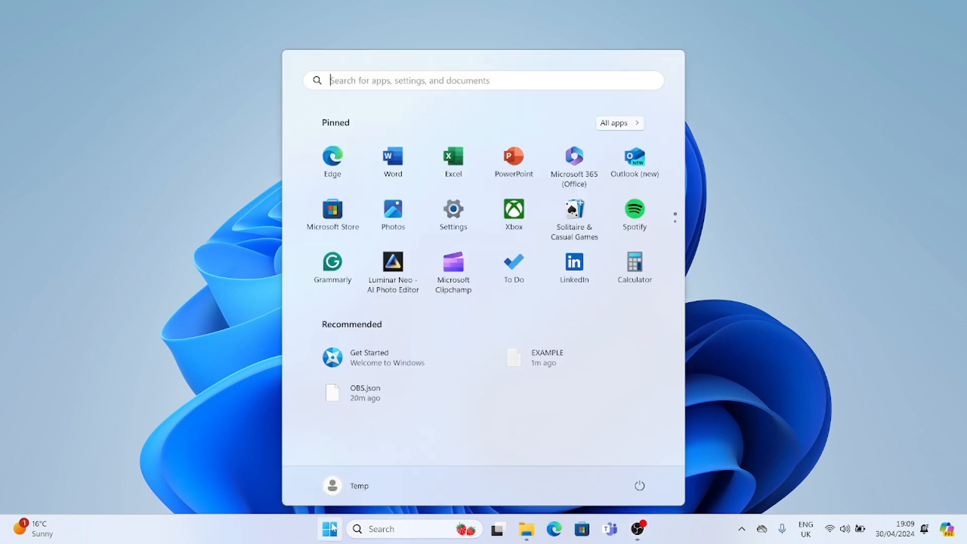
text(sandbox)
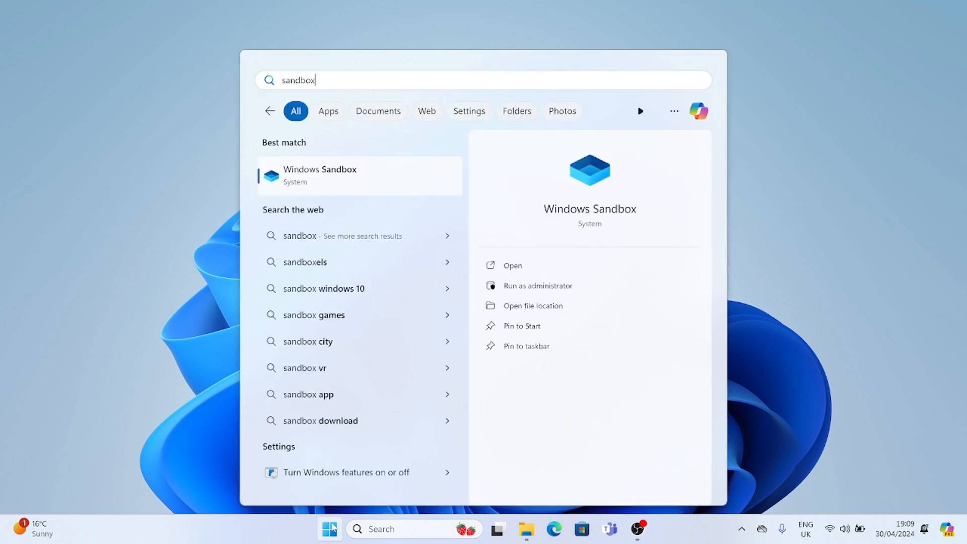
click(318, 173)
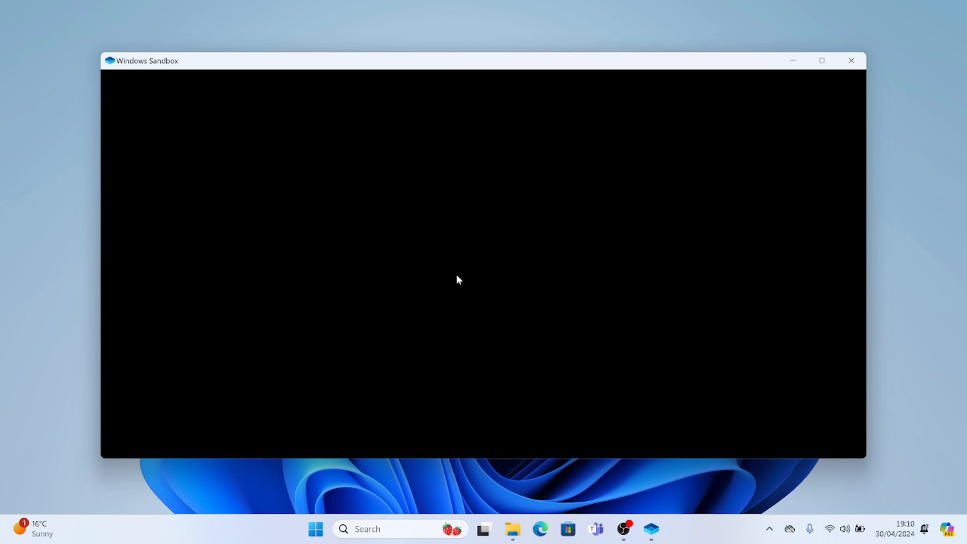
drag(475, 61, 476, 58)
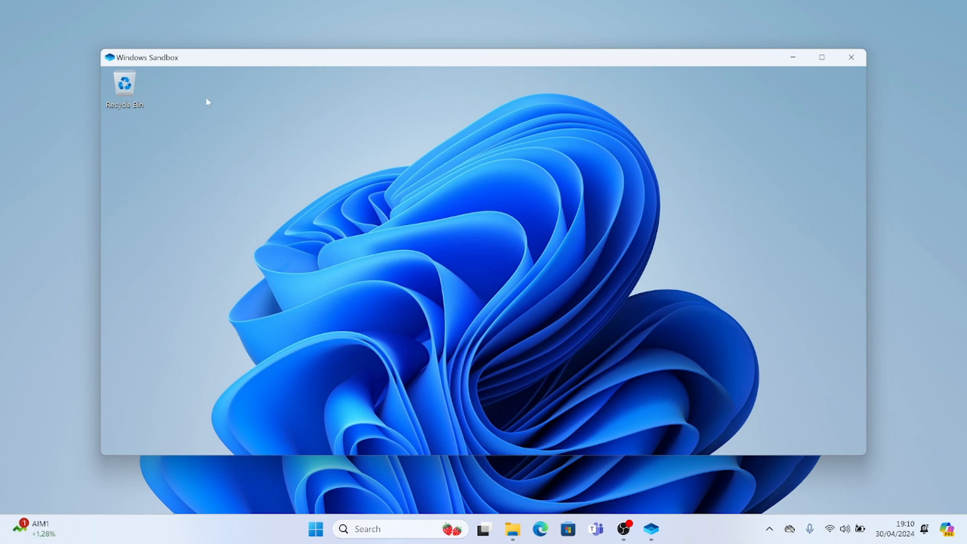
Step: Open File Explorer inside the sandbox and look through its Desktop, Downloads and Documents folders
drag(191, 93, 633, 324)
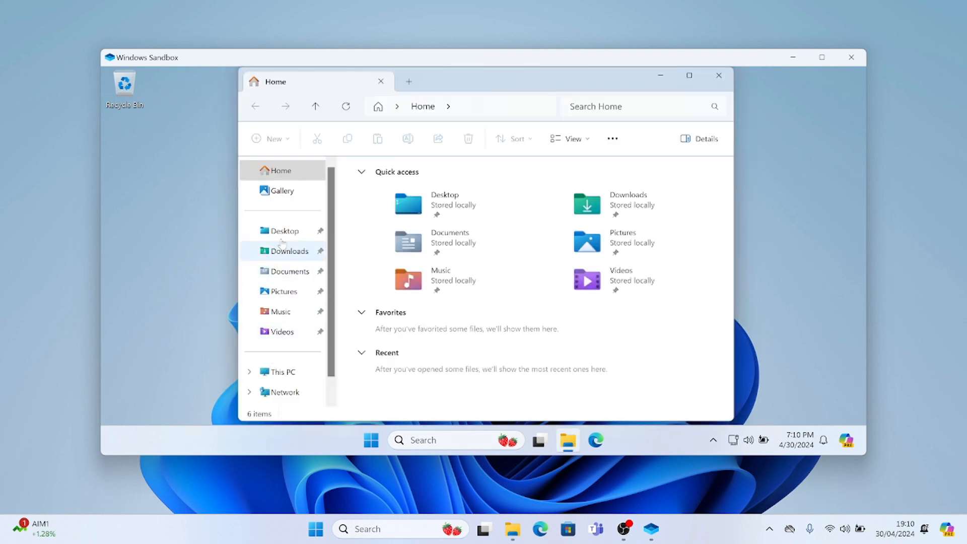
click(284, 233)
click(289, 254)
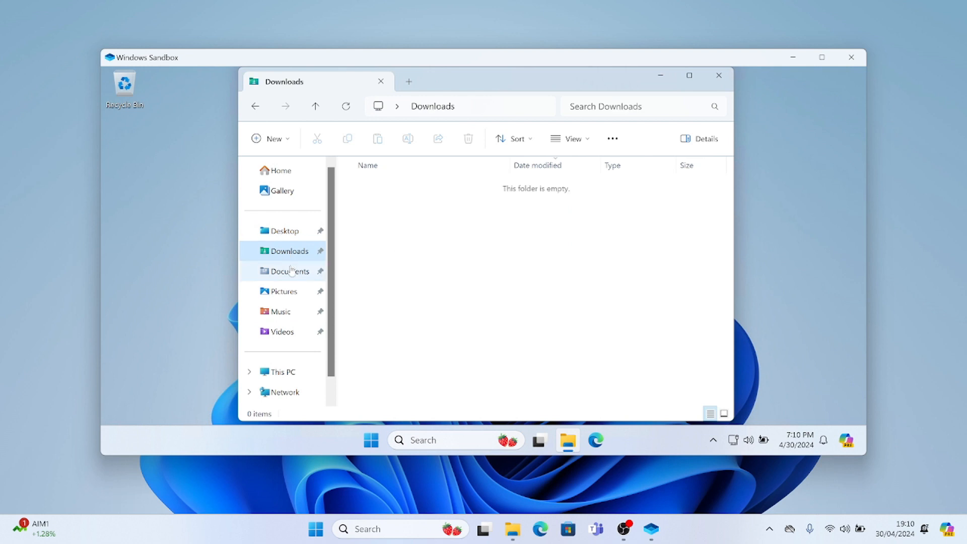
click(291, 270)
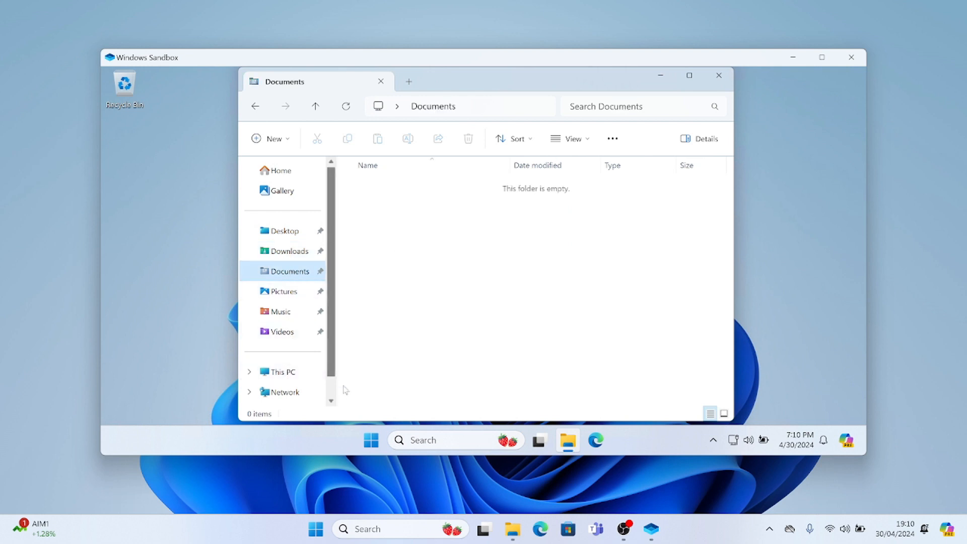
Step: Open Control Panel inside the sandbox, view the installed programs under Programs and Features, and close it along with File Explorer
click(371, 442)
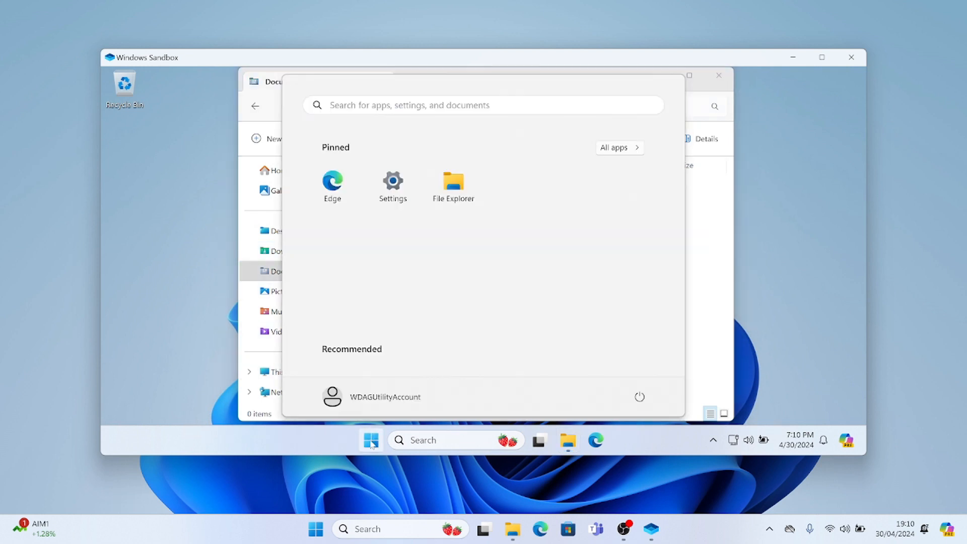
text(control)
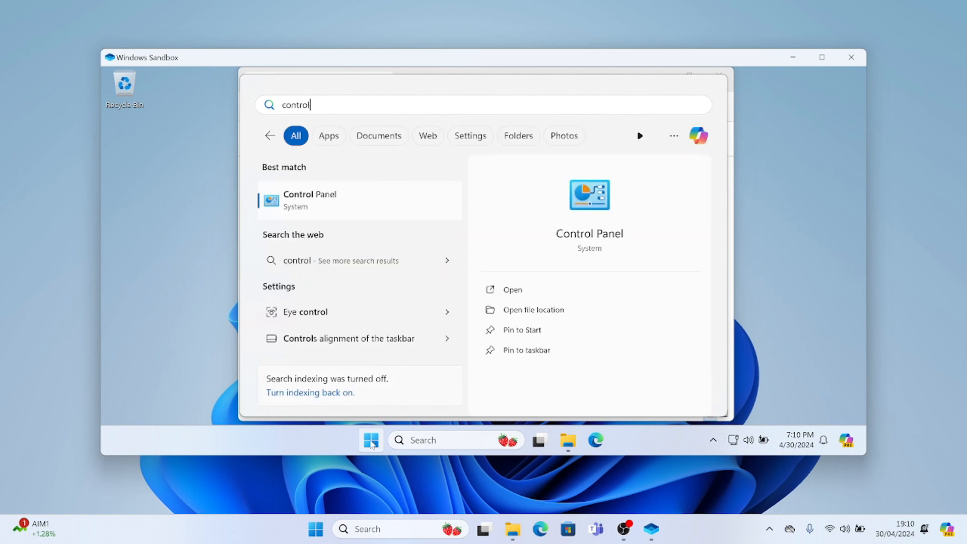
click(371, 442)
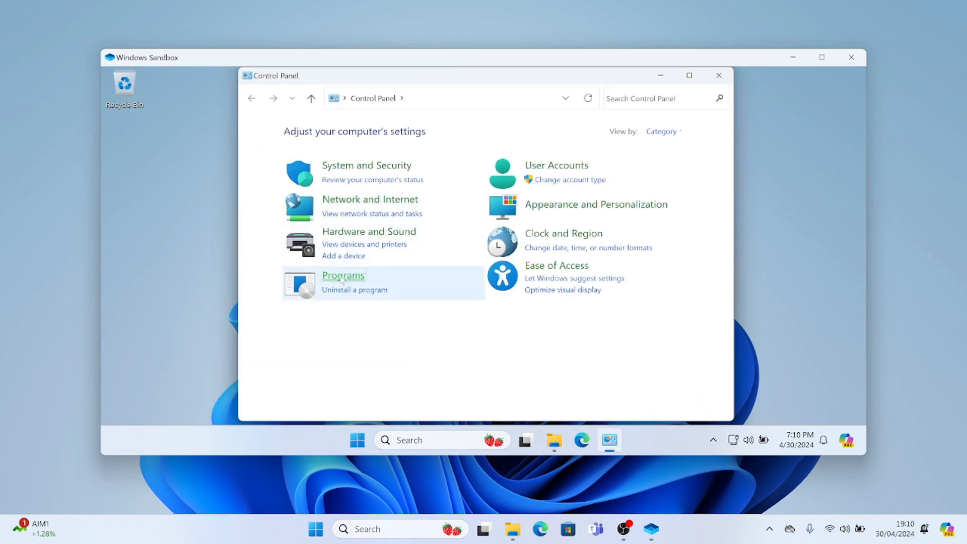
click(343, 280)
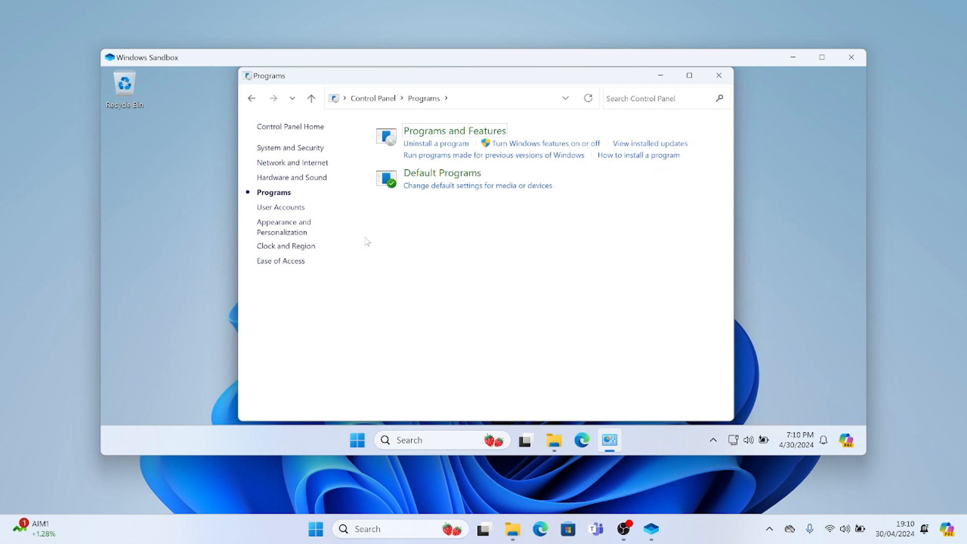
click(425, 142)
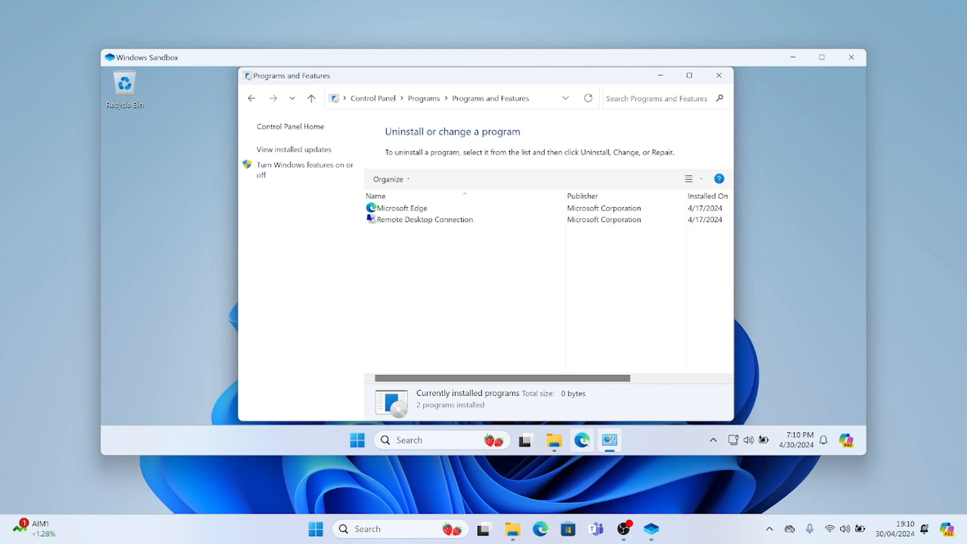
click(719, 76)
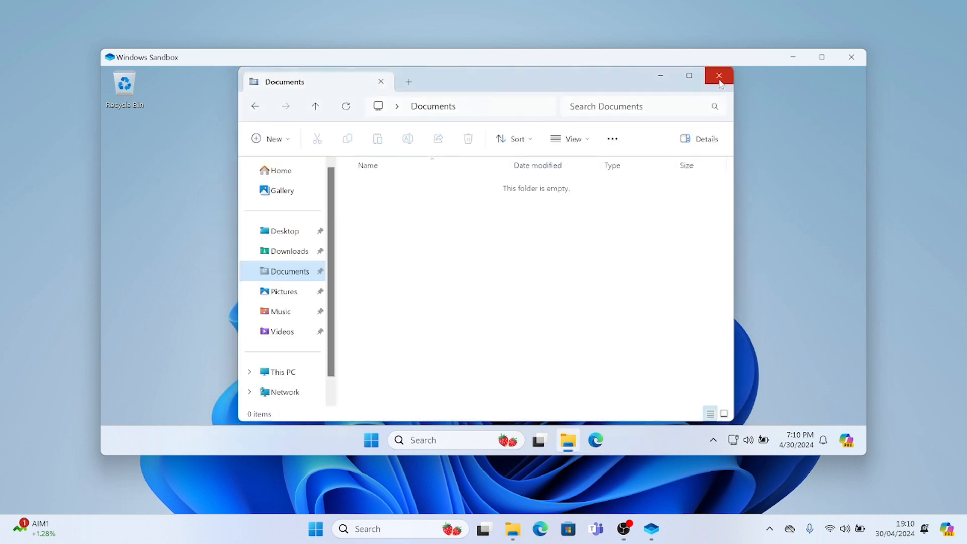
click(719, 76)
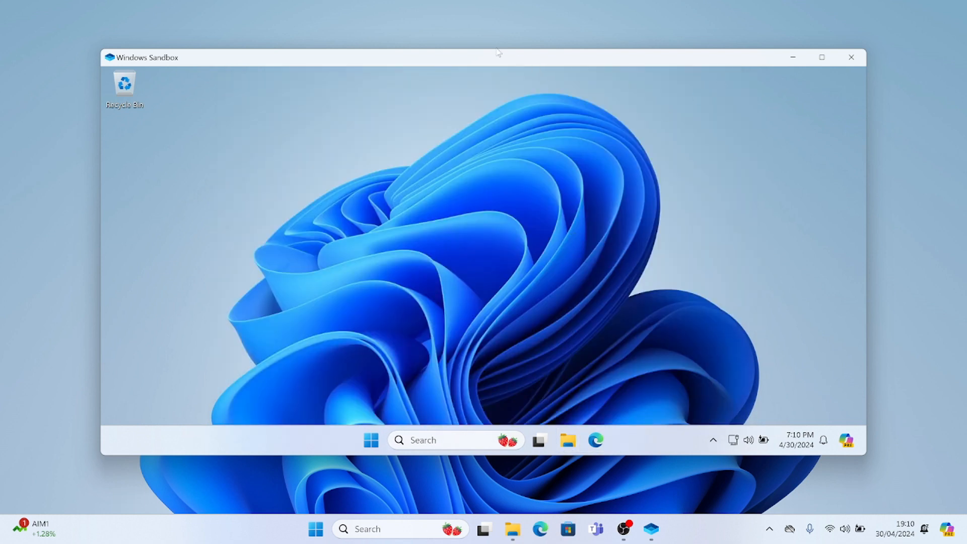
Step: Copy the EXAMPLE text document from the host's Documents folder and paste it onto the sandbox desktop
click(514, 525)
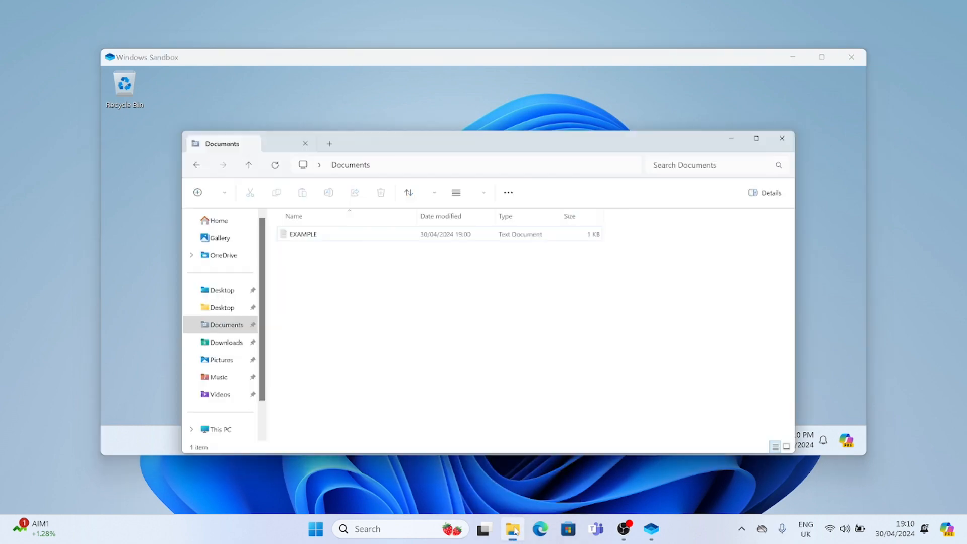
click(286, 196)
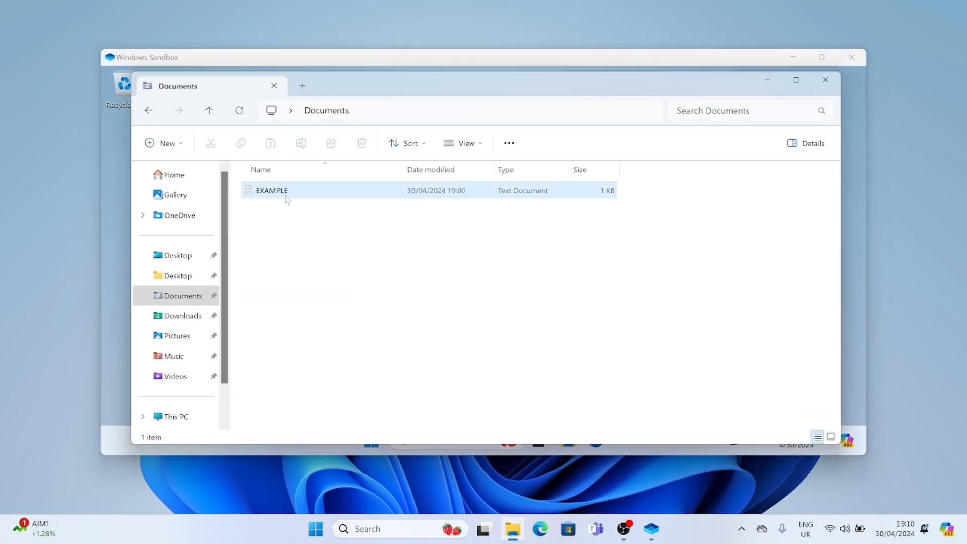
drag(336, 83, 471, 112)
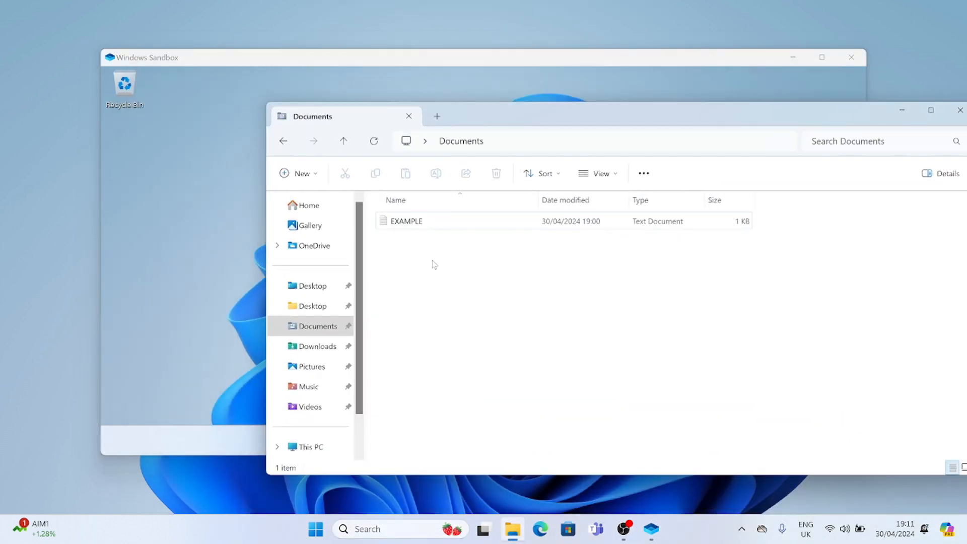
click(420, 225)
key(ctrl+c)
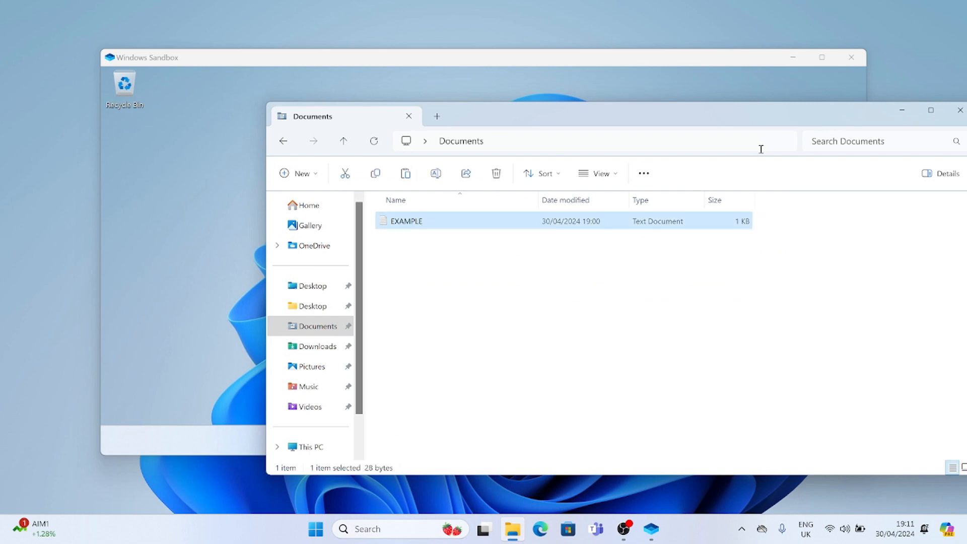
click(910, 109)
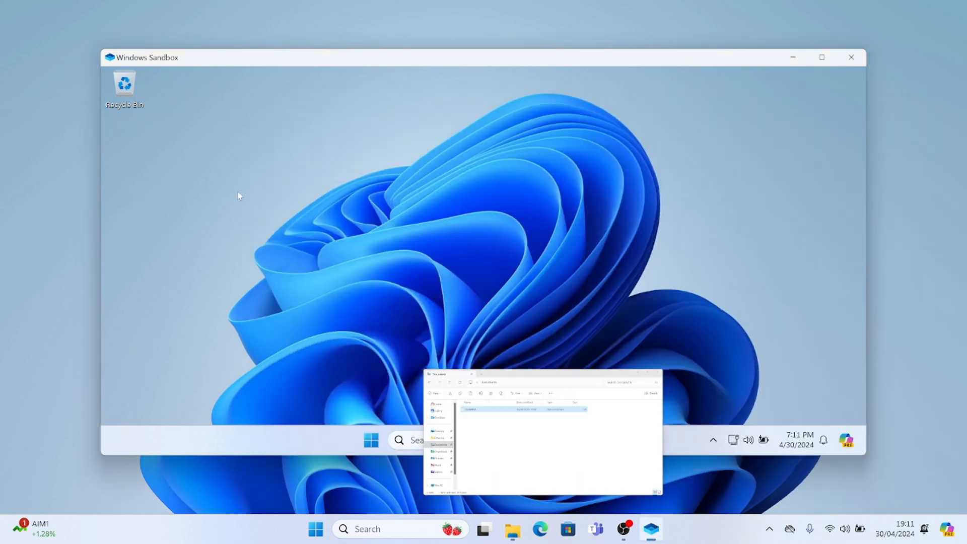
key(ctrl+v)
Step: Open the pasted EXAMPLE file inside the sandbox and copy the web address it contains
click(213, 204)
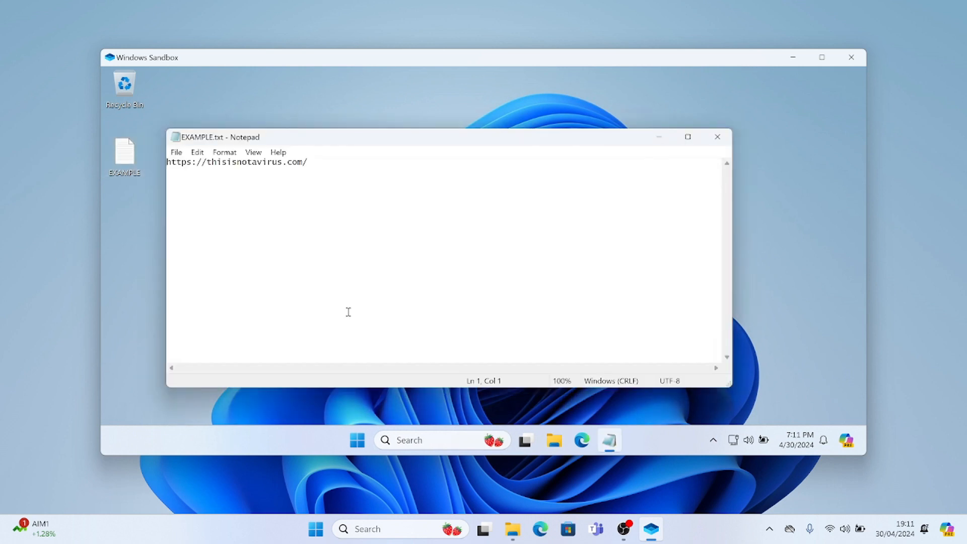
drag(315, 165, 161, 161)
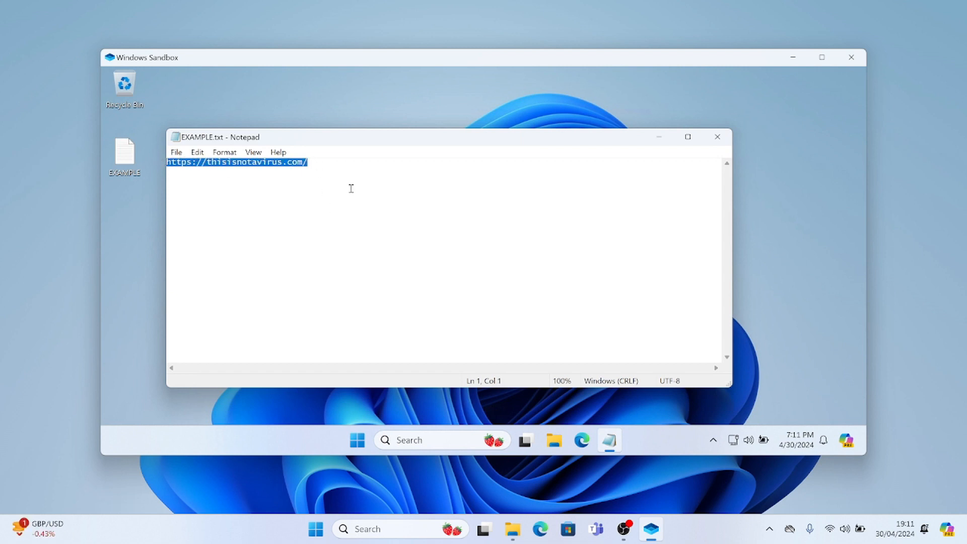
click(234, 167)
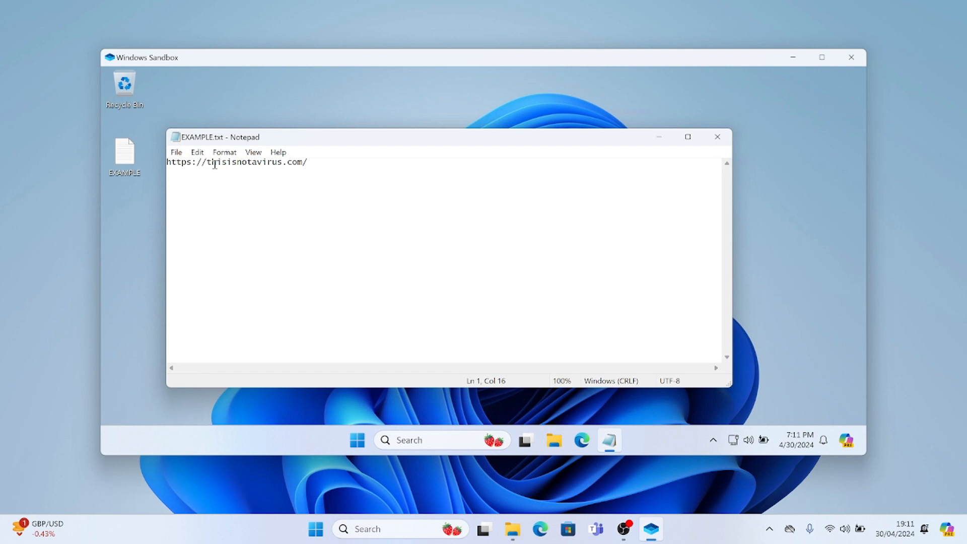
drag(215, 165, 287, 164)
click(288, 164)
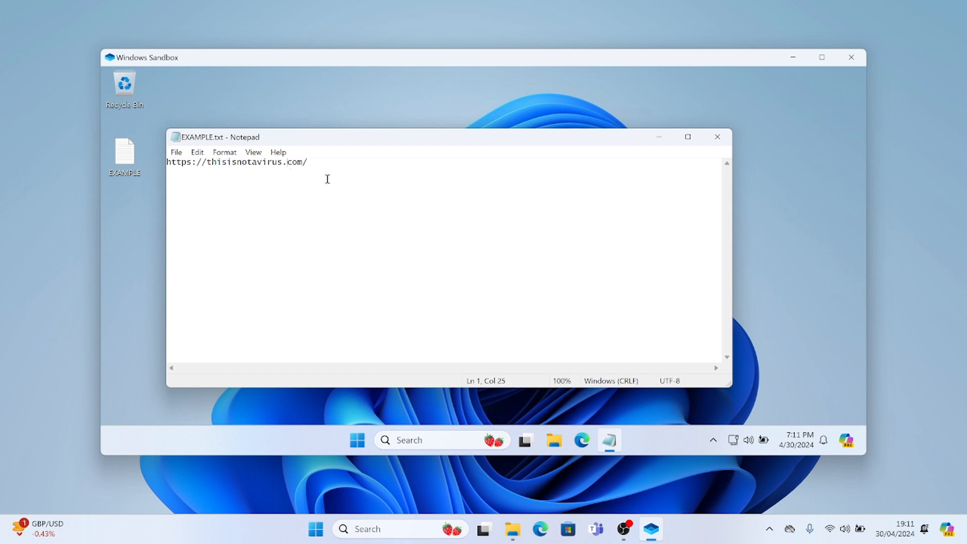
Step: Launch Microsoft Edge inside the sandbox and clear the privacy notice by confirming the consent choices
click(584, 441)
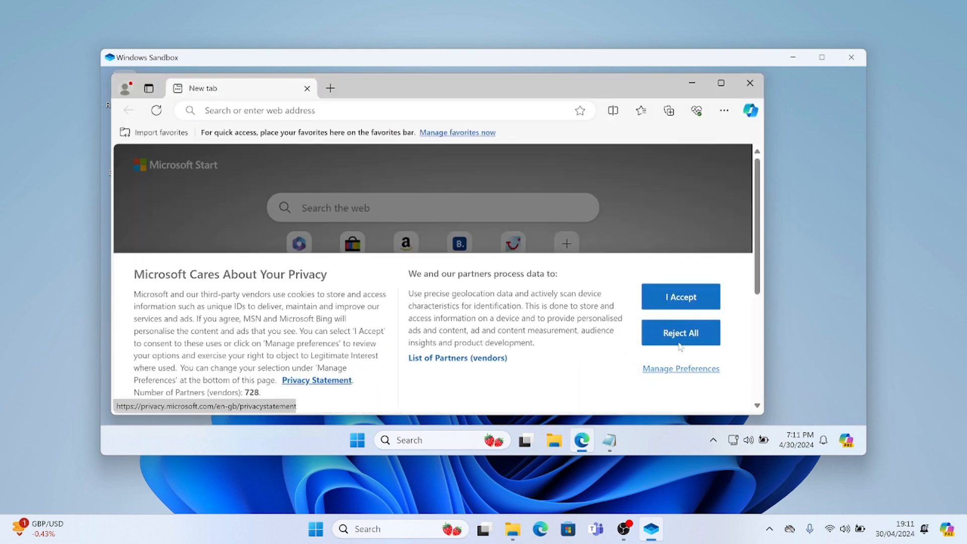
click(680, 337)
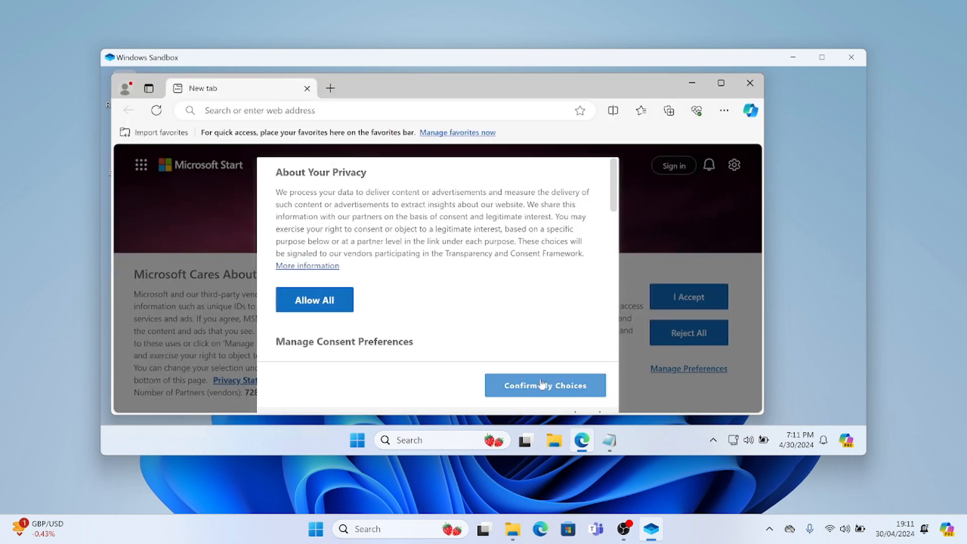
click(542, 387)
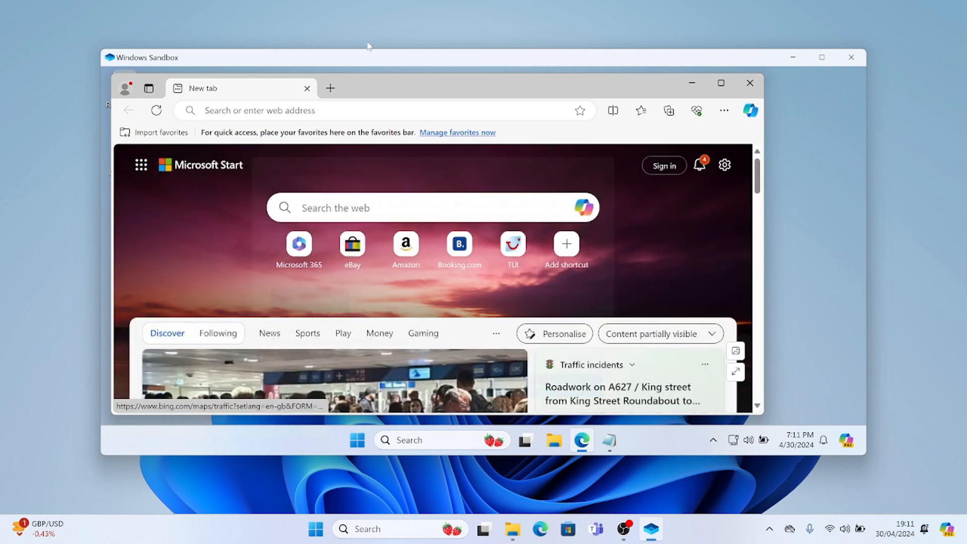
click(670, 337)
click(359, 109)
key(ctrl+v)
key(Return)
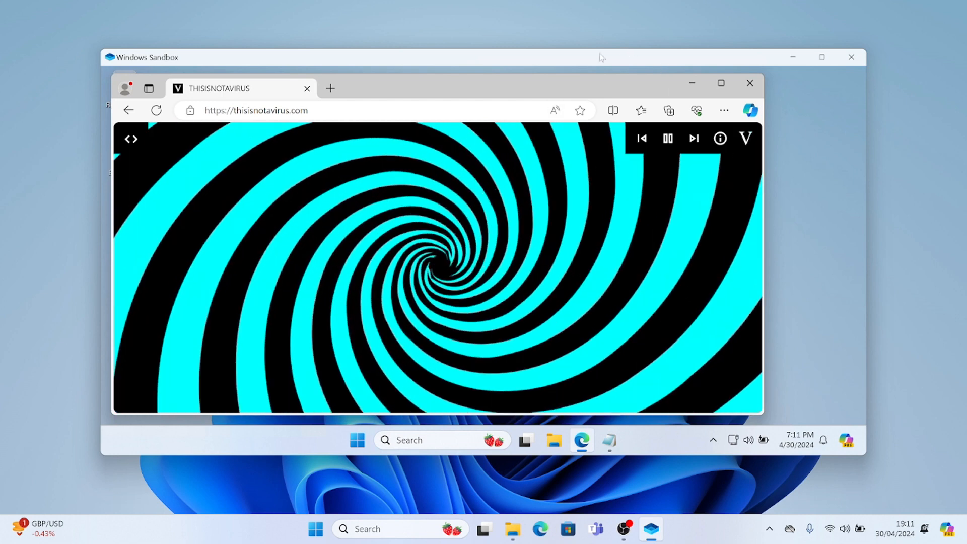
drag(600, 53, 551, 56)
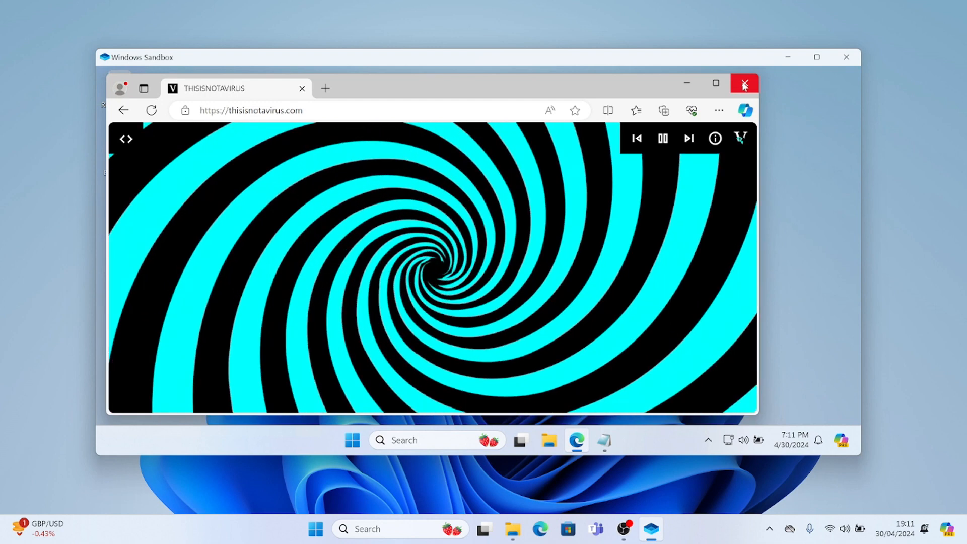
Step: Close the browser and the text file, then close Windows Sandbox and agree to discard all its content
click(745, 85)
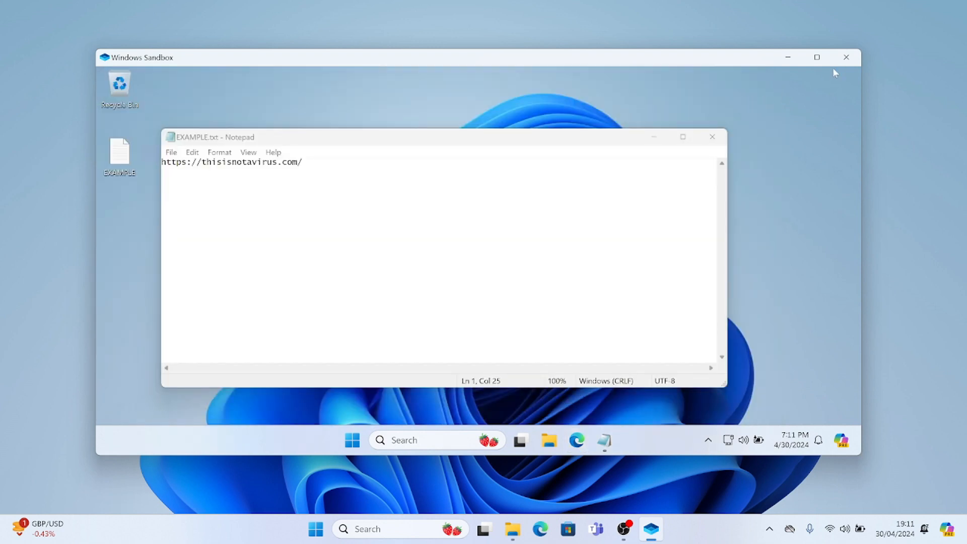
click(713, 137)
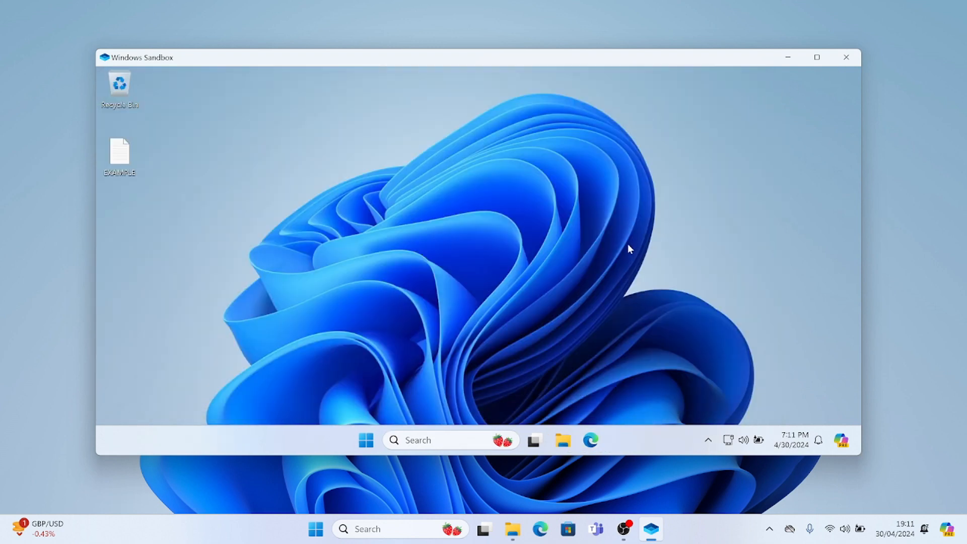
click(846, 57)
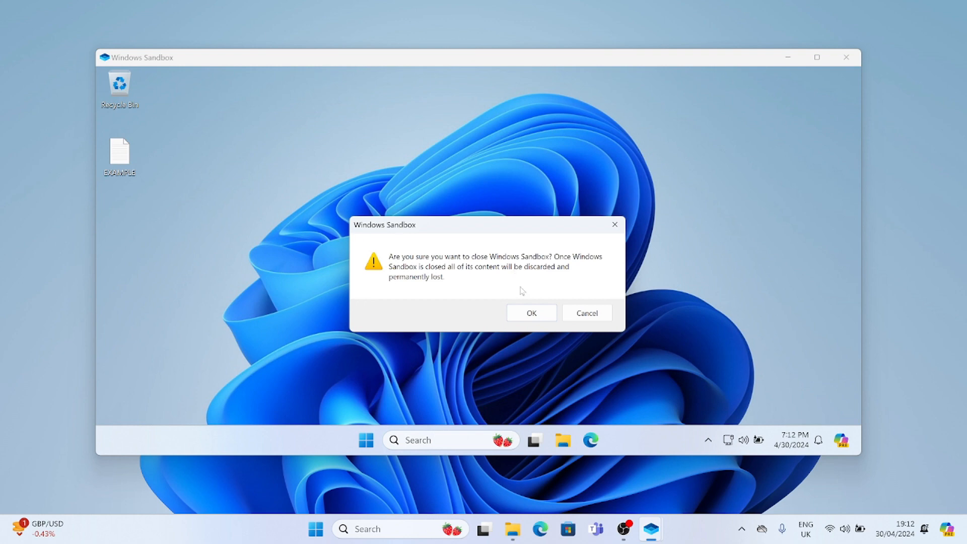
click(534, 313)
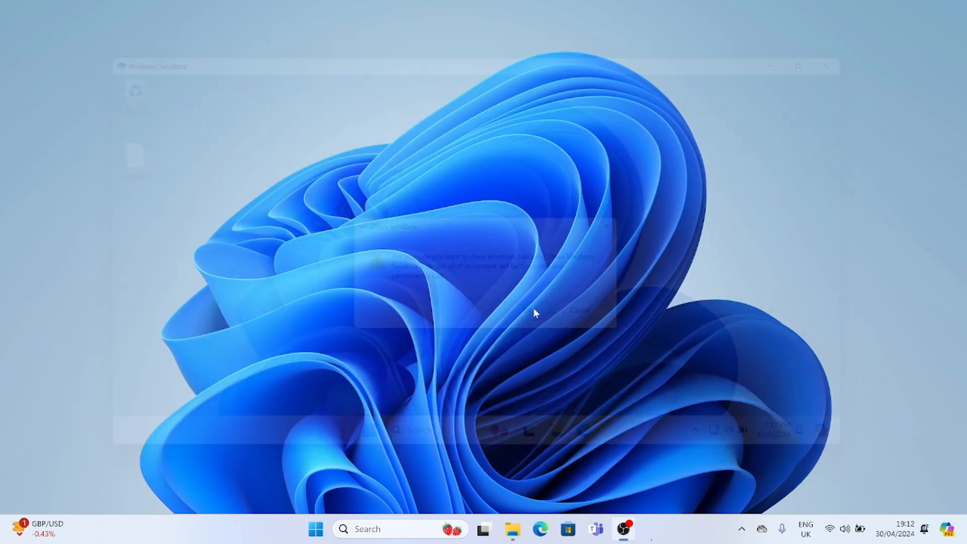